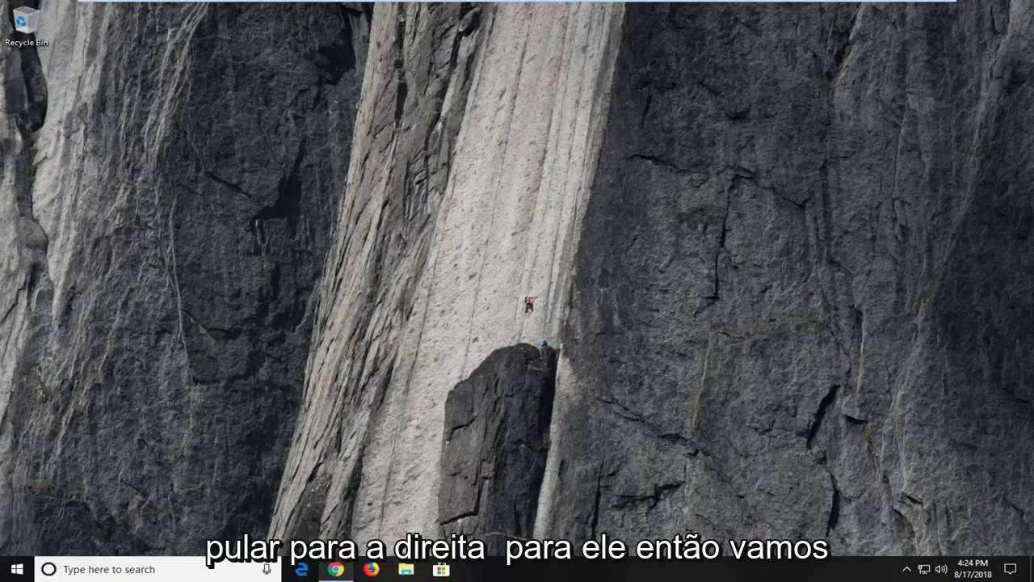
Search Windows for "device manager" and open Device Manager.
left_click(16, 569)
type("d")
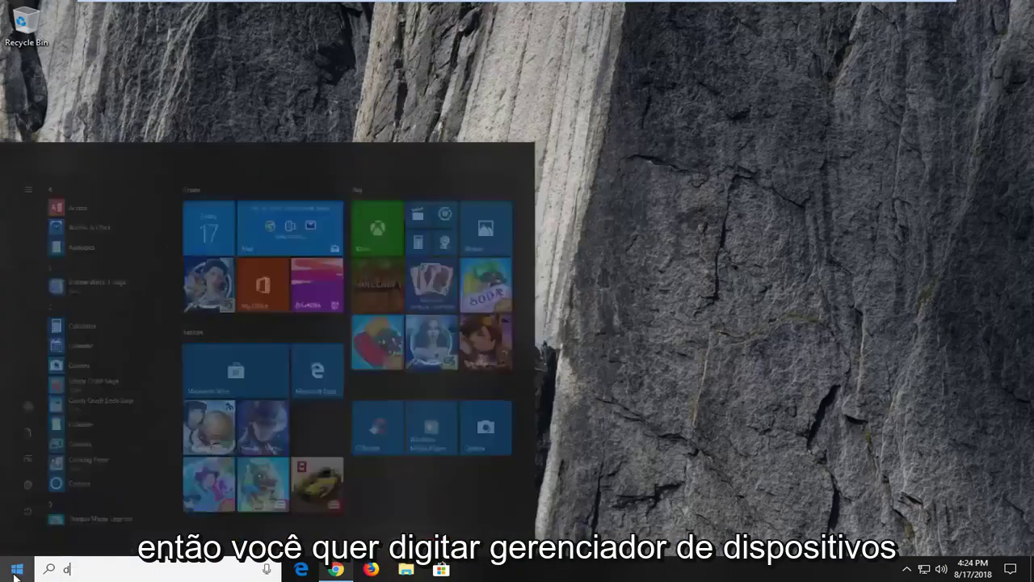
type("evice manager")
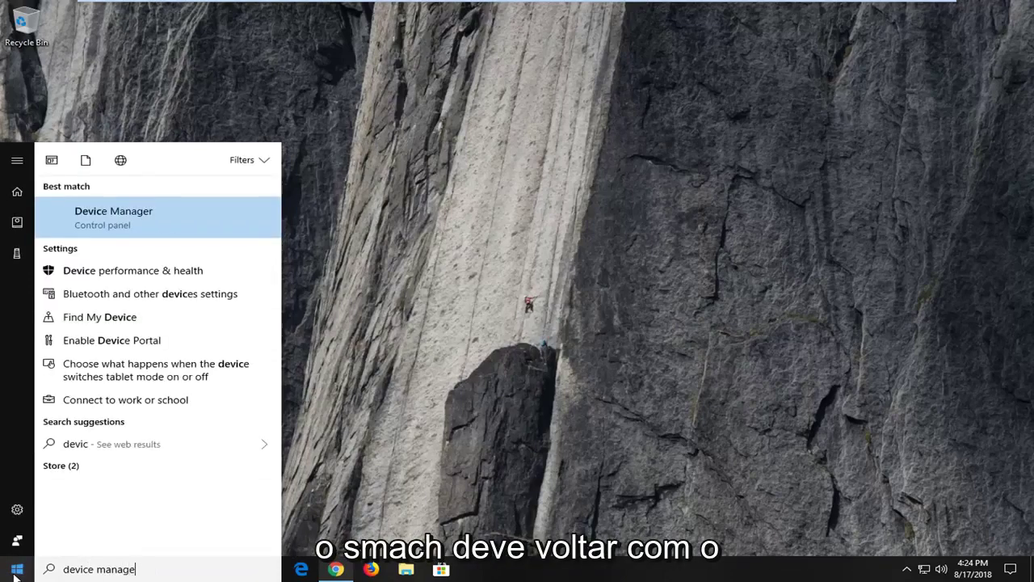
left_click(167, 228)
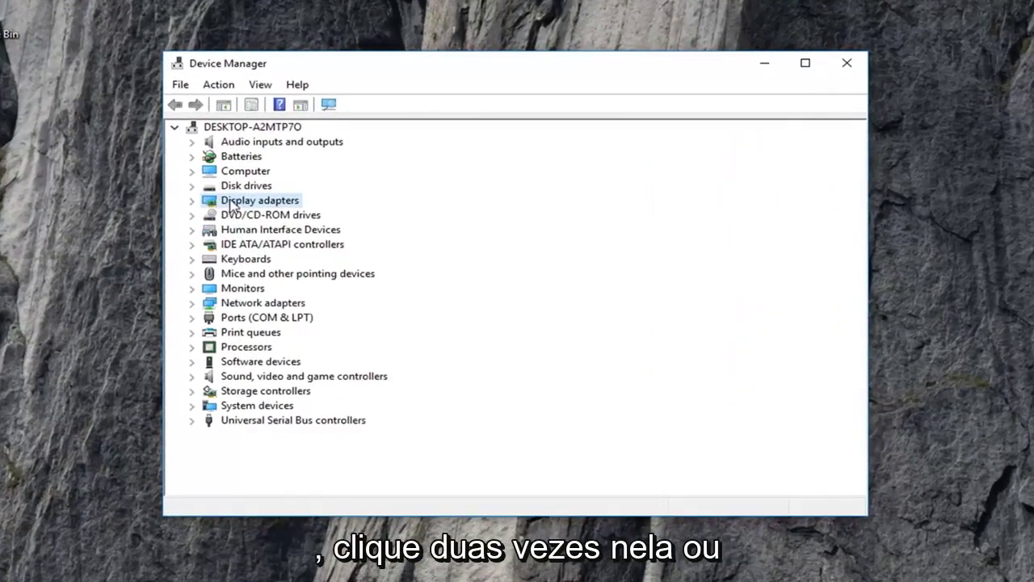
Search automatically for updated driver software for the VMware SVGA 3D display adapter, then close the wizard and Device Manager.
left_click(193, 201)
left_click(263, 216)
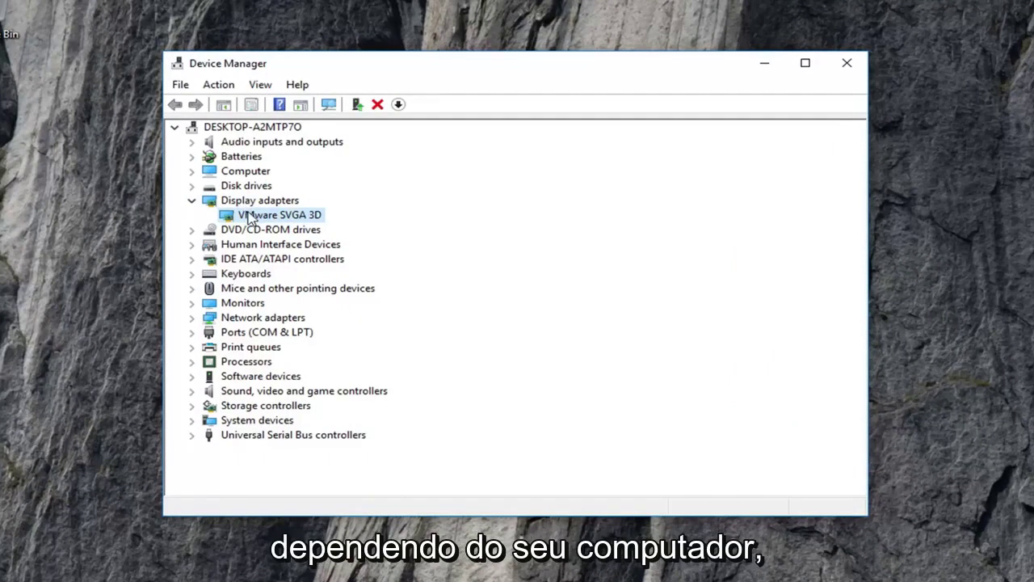
right_click(245, 219)
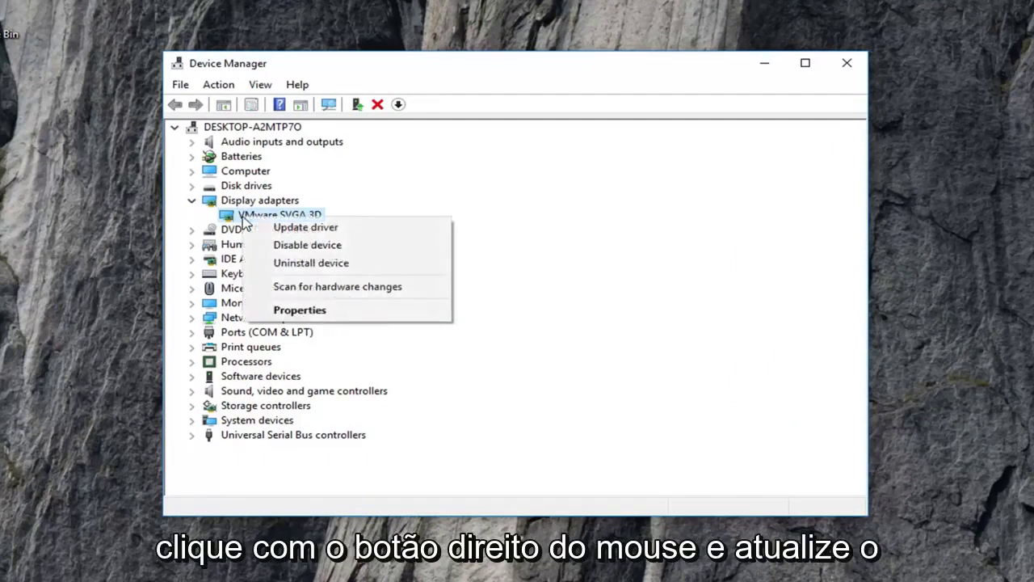
left_click(278, 230)
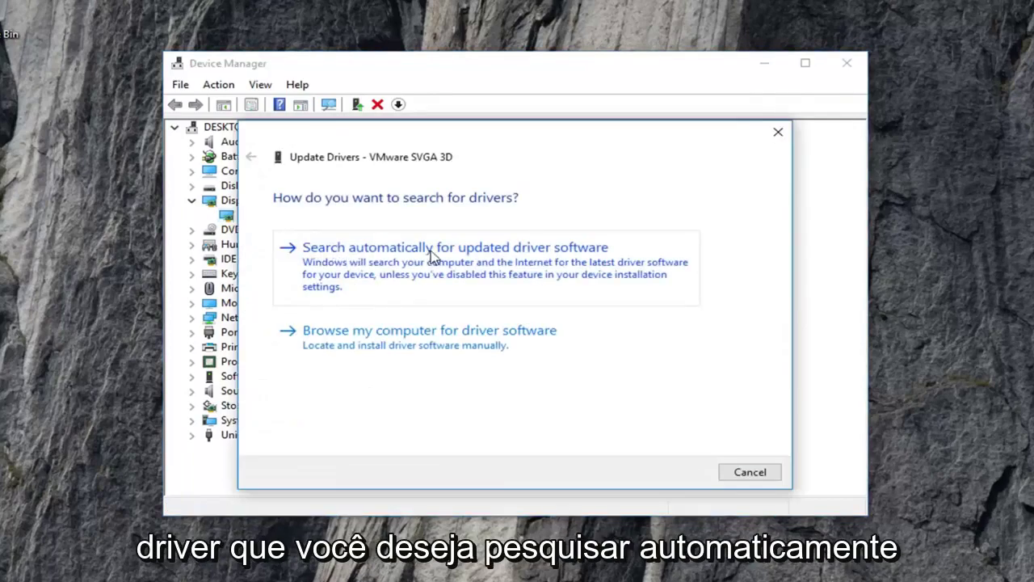
left_click(460, 265)
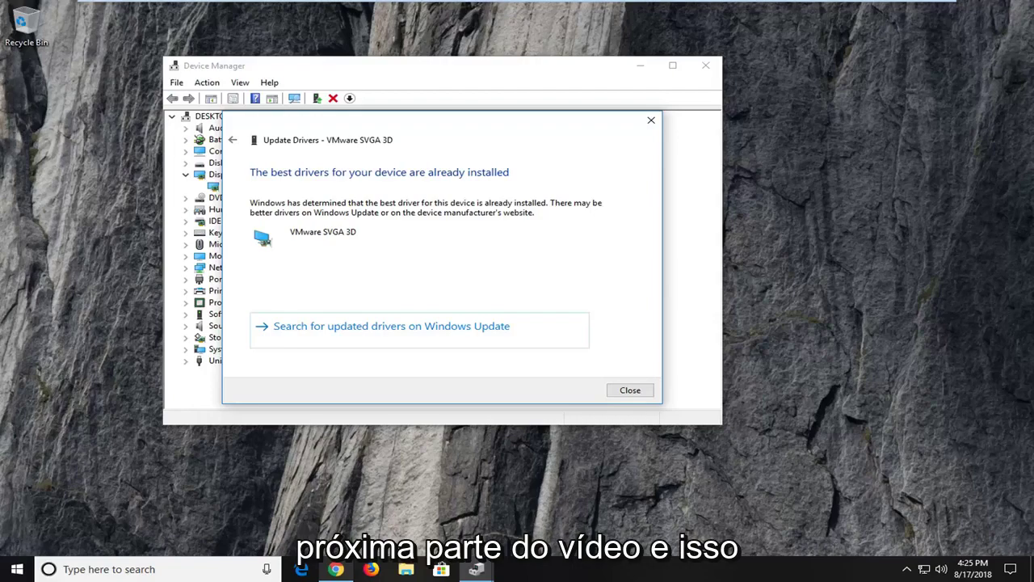
left_click(651, 119)
left_click(705, 66)
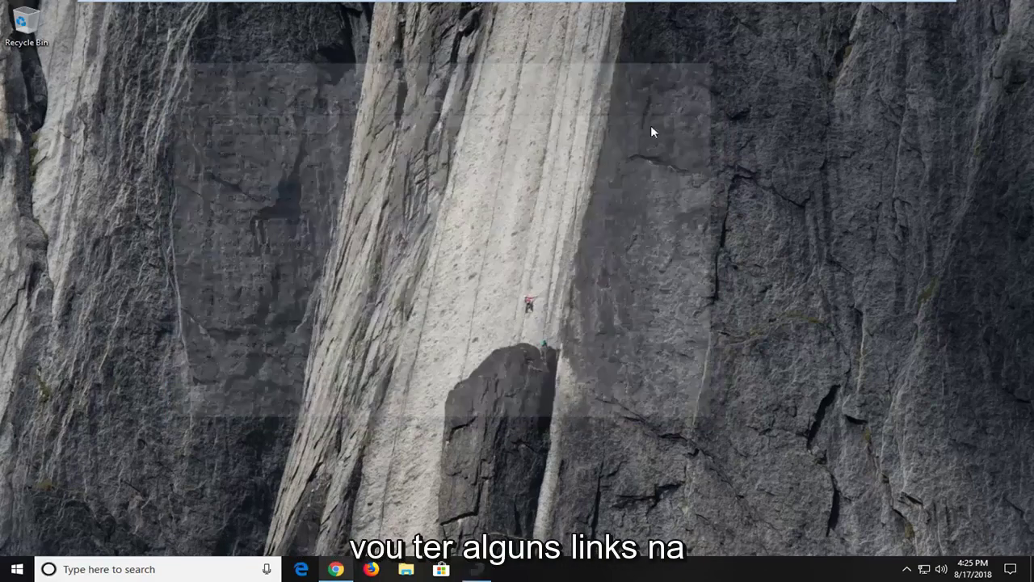
Switch to Chrome and load google.com in the current tab.
left_click(335, 569)
left_click(223, 30)
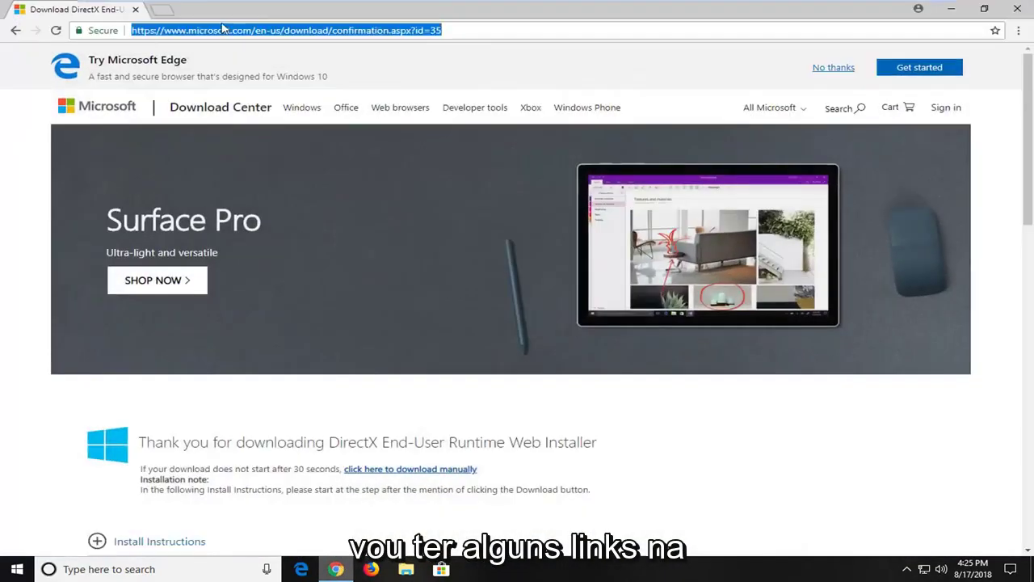
type("google.com")
key("Return")
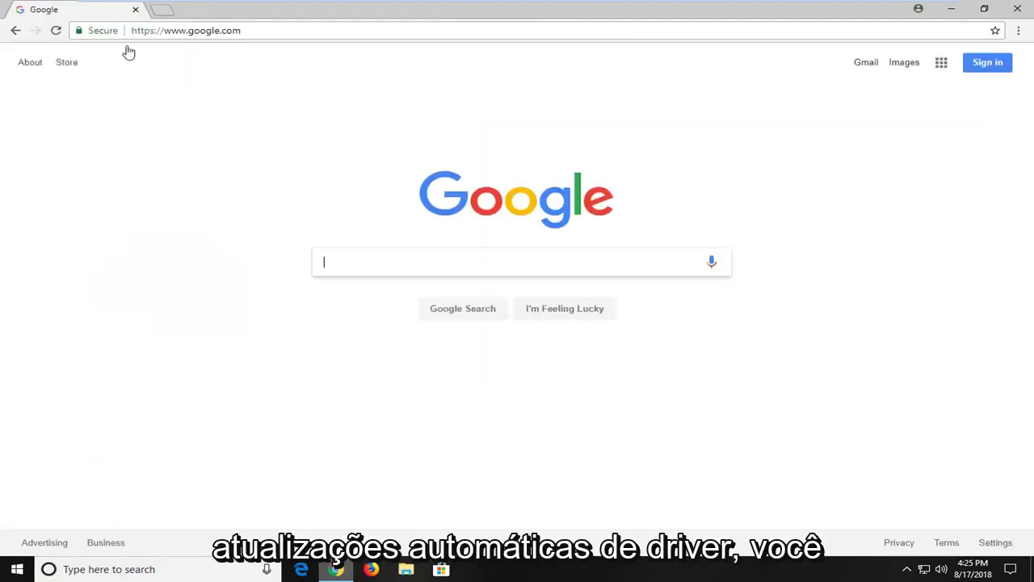
left_click(215, 32)
type("https://support.amd.com/en-us/download")
key("Return")
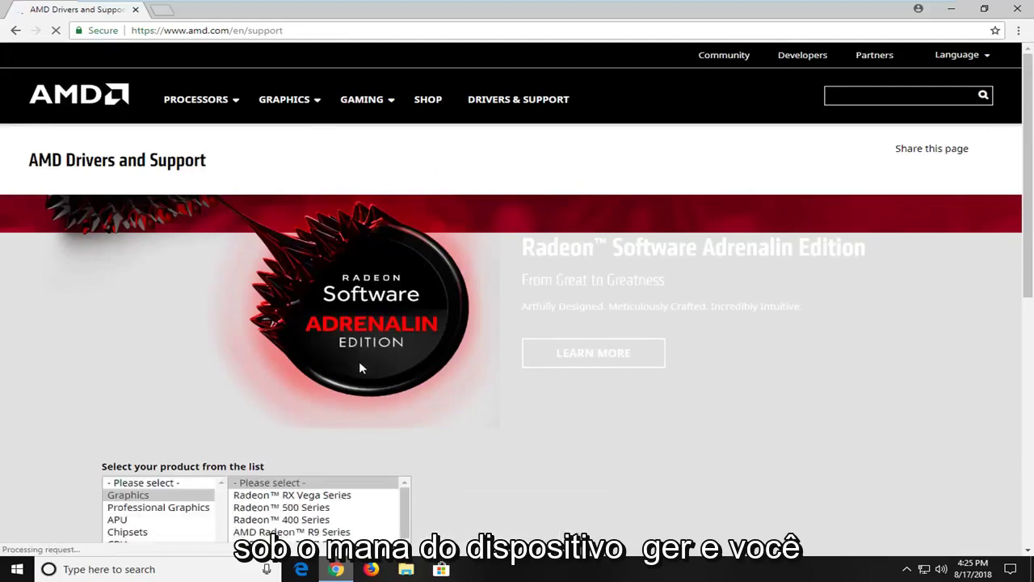
scroll(359, 362, "down", 2)
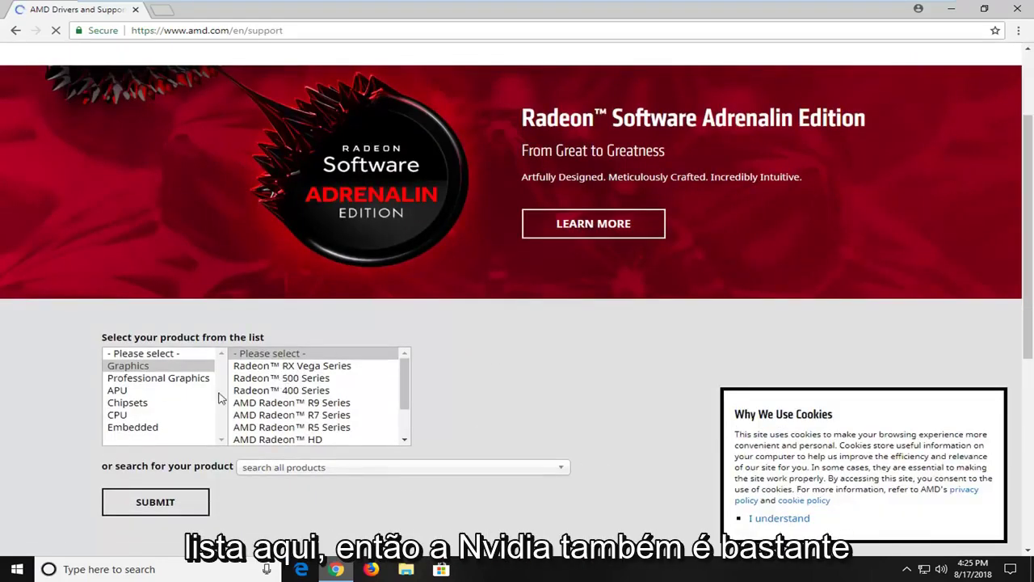
scroll(484, 445, "down", 5)
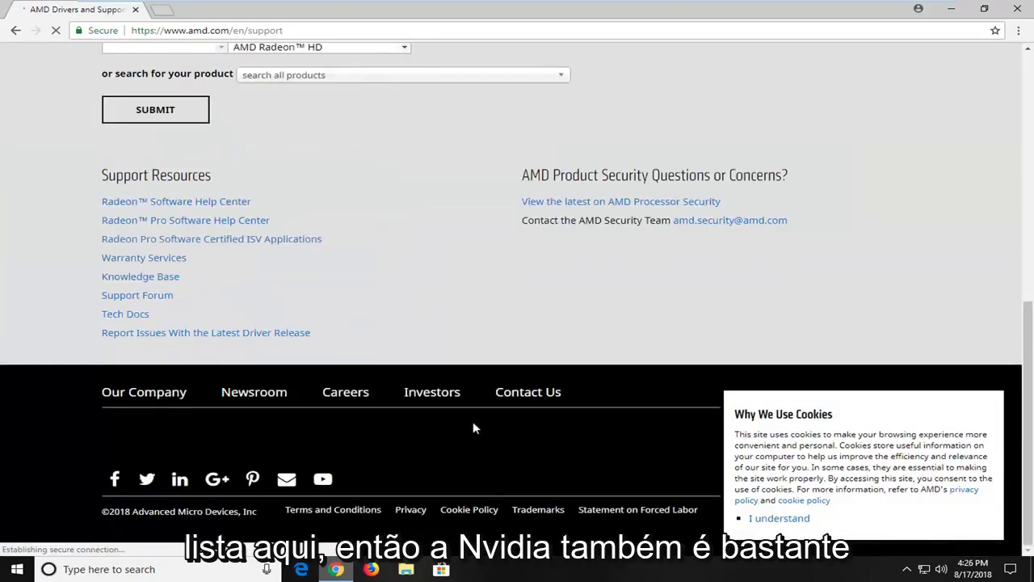
scroll(433, 414, "up", 2)
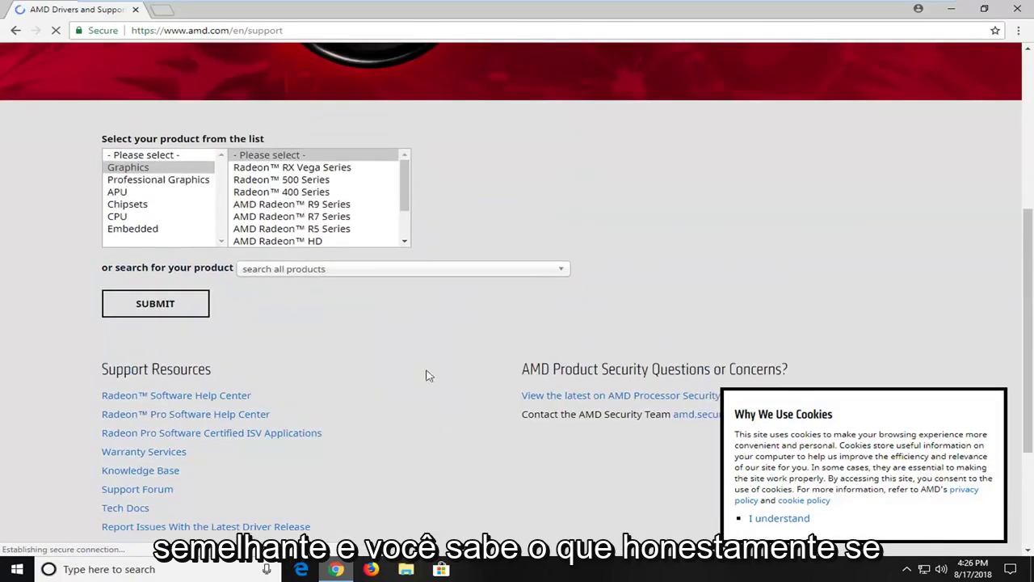
scroll(509, 327, "down", 2)
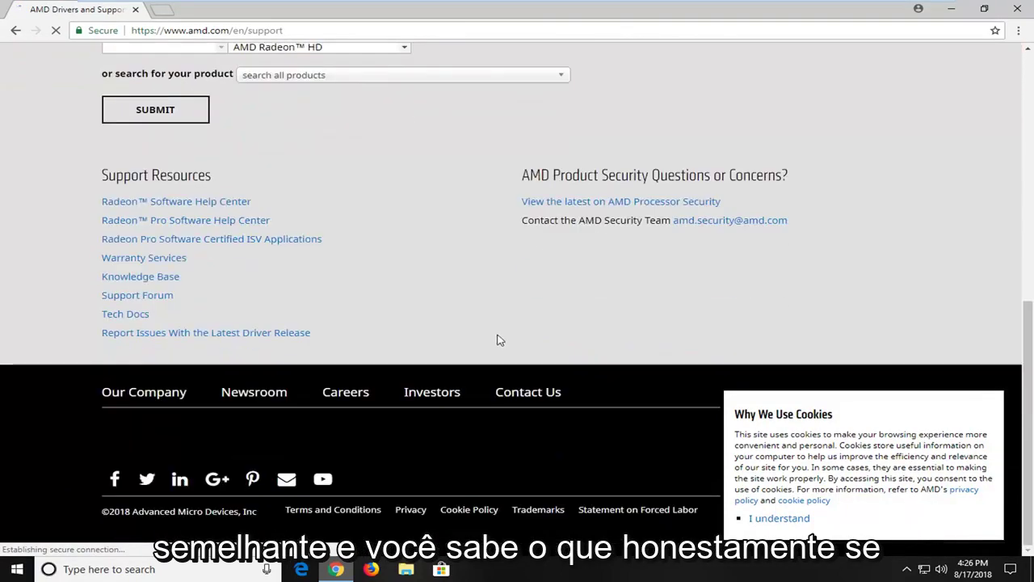
scroll(499, 340, "up", 3)
scroll(487, 353, "up", 2)
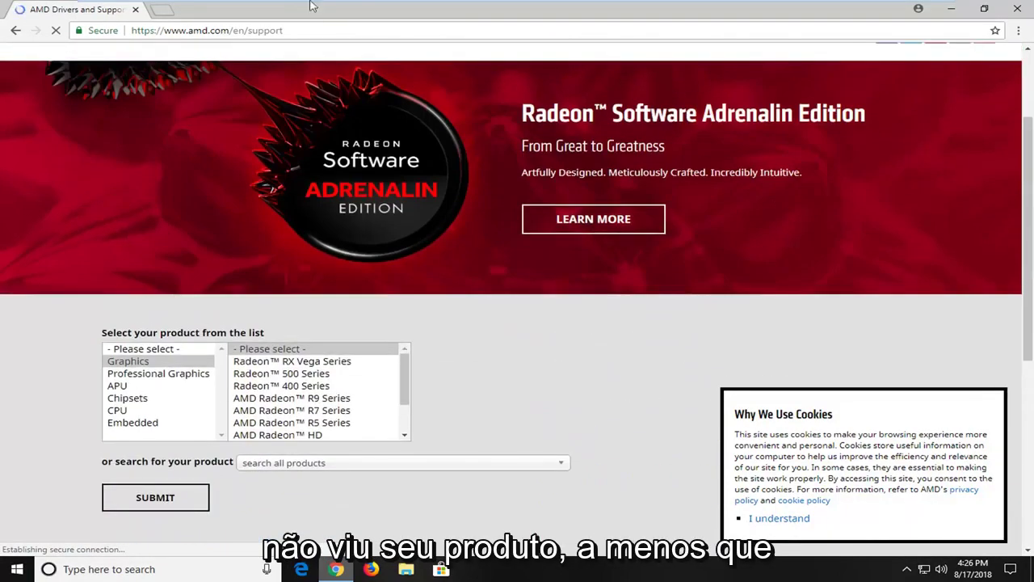
Search Google in a new tab for "amd driver automatic" and open the AMD Driver Autodetect result.
left_click(161, 10)
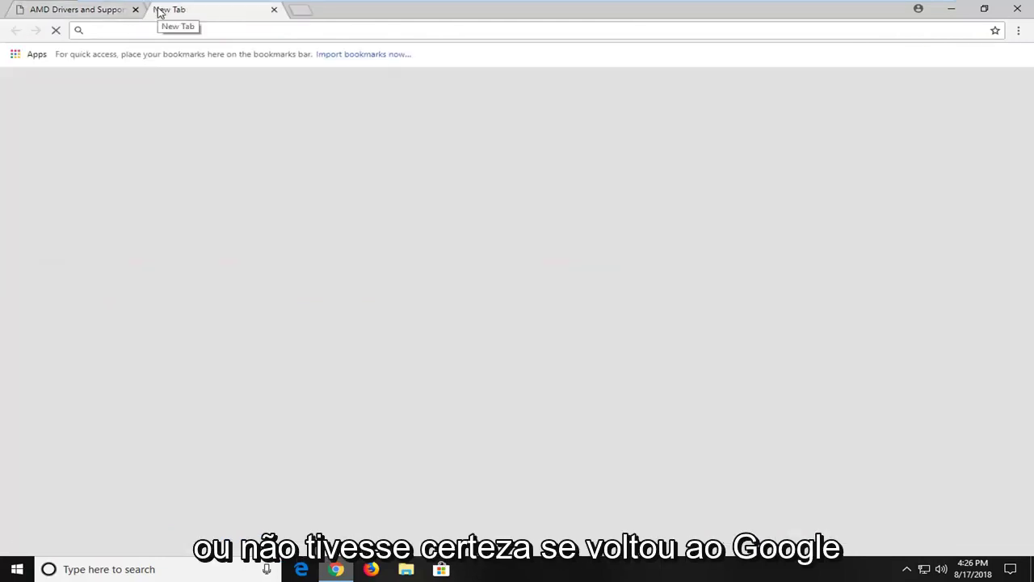
type("google.com")
key("Return")
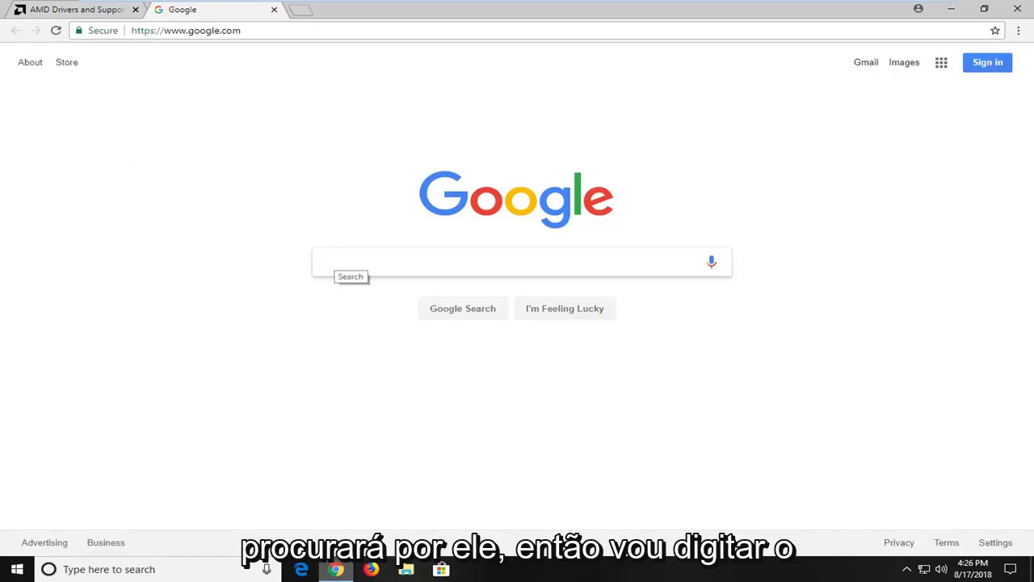
type("amd driver ")
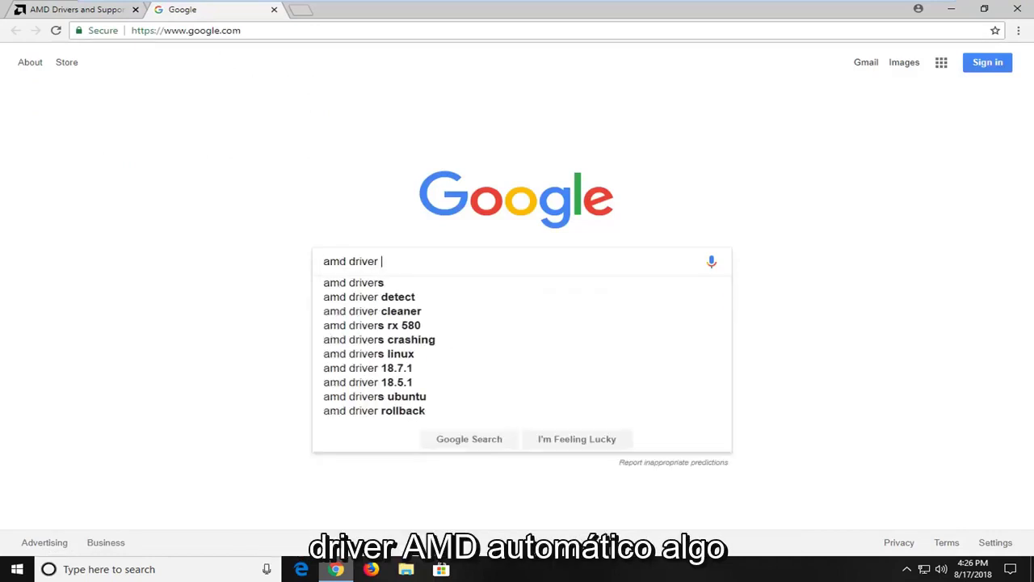
type("automatic")
key("Return")
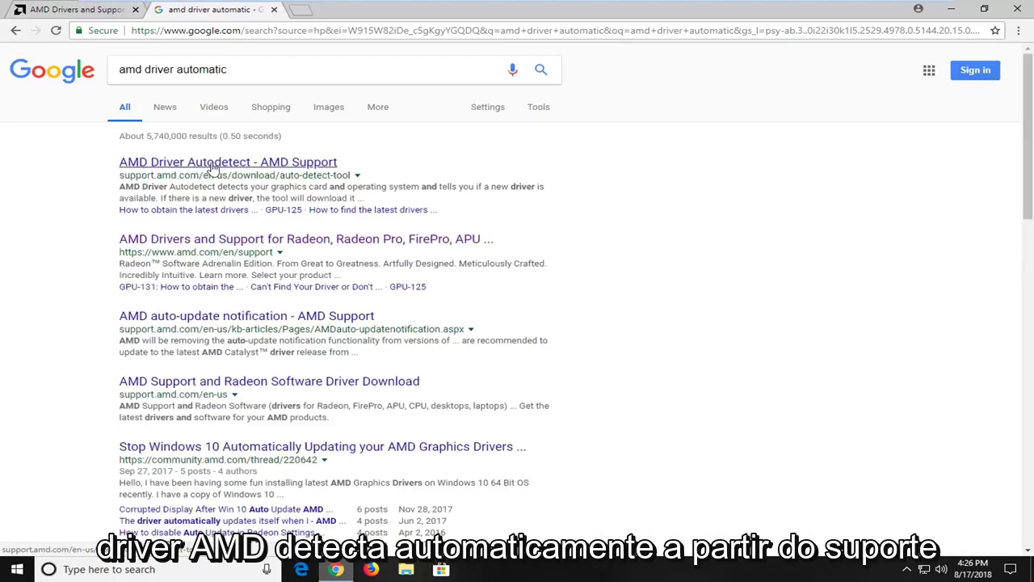
double_click(133, 175)
left_click(133, 175)
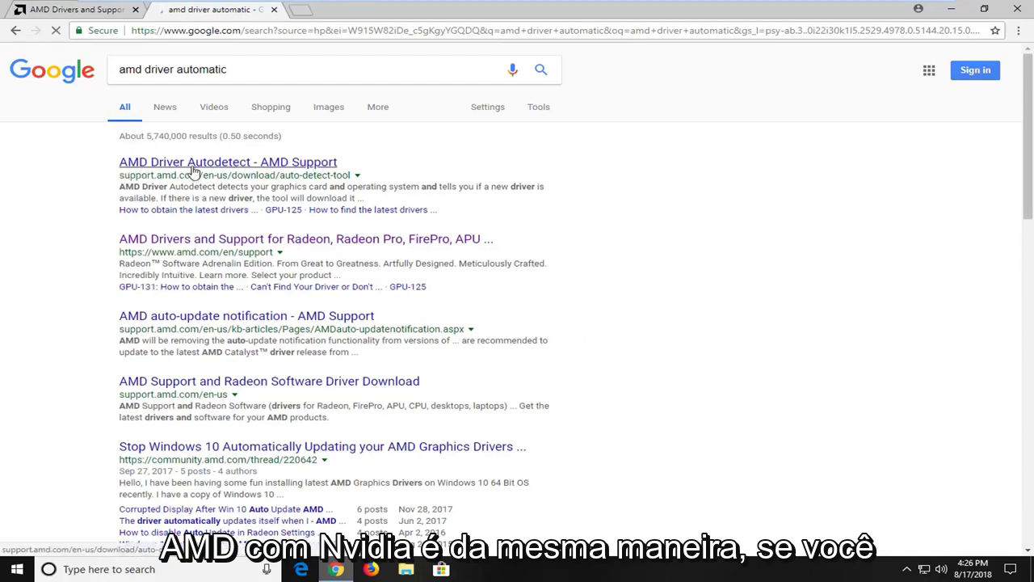
Return to the AMD Drivers and Support page and review the series offered in its graphics product list.
left_click(81, 12)
scroll(279, 360, "down", 2)
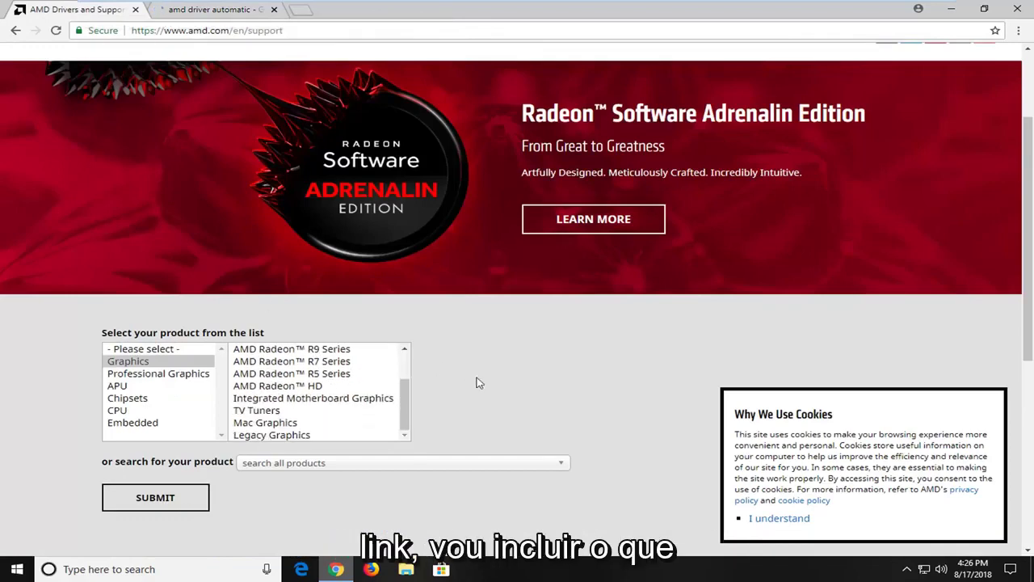
scroll(175, 429, "down", 1)
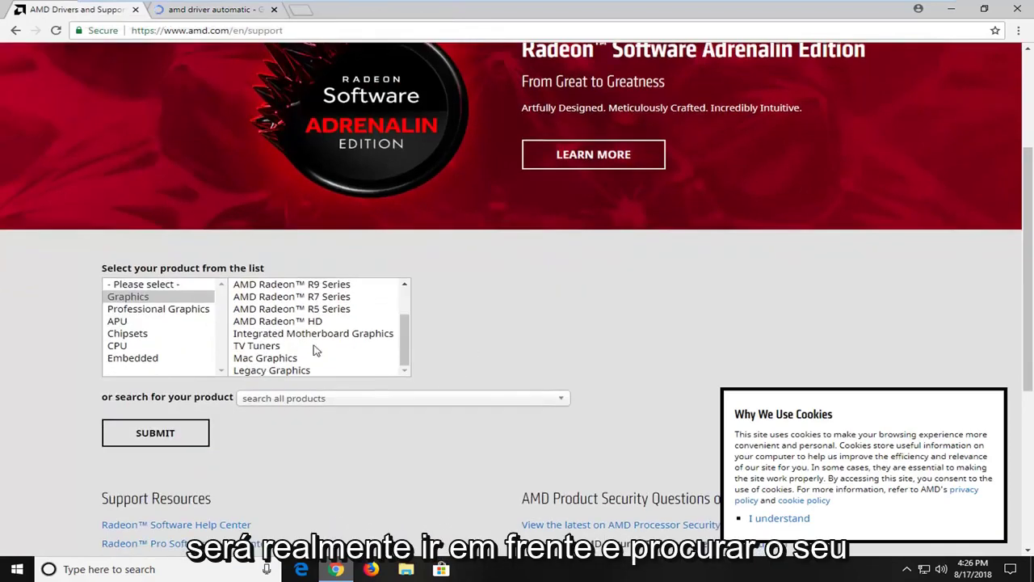
View the AMD page loading from the search result, then minimize the browser window.
left_click(191, 11)
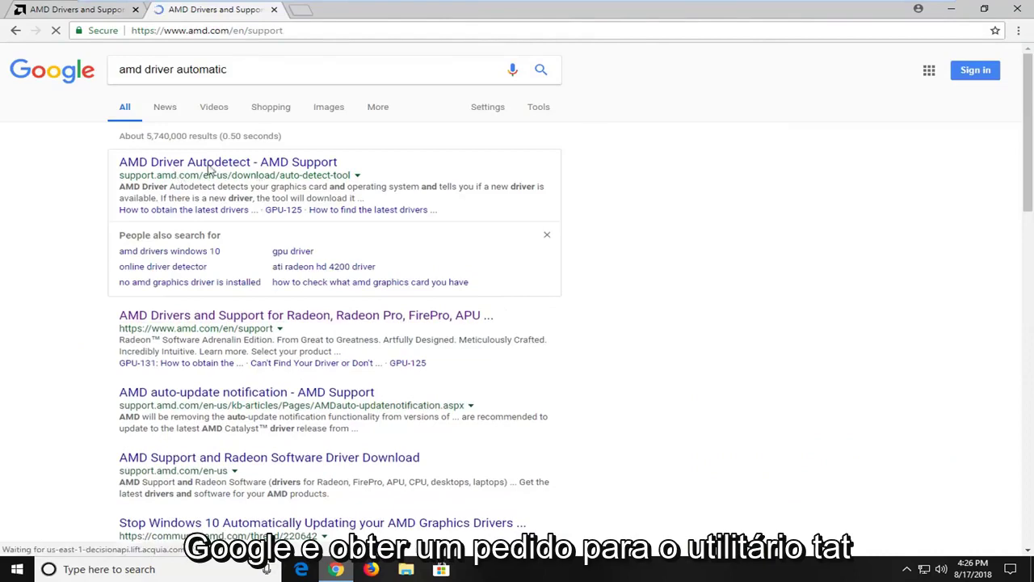
scroll(504, 360, "down", 3)
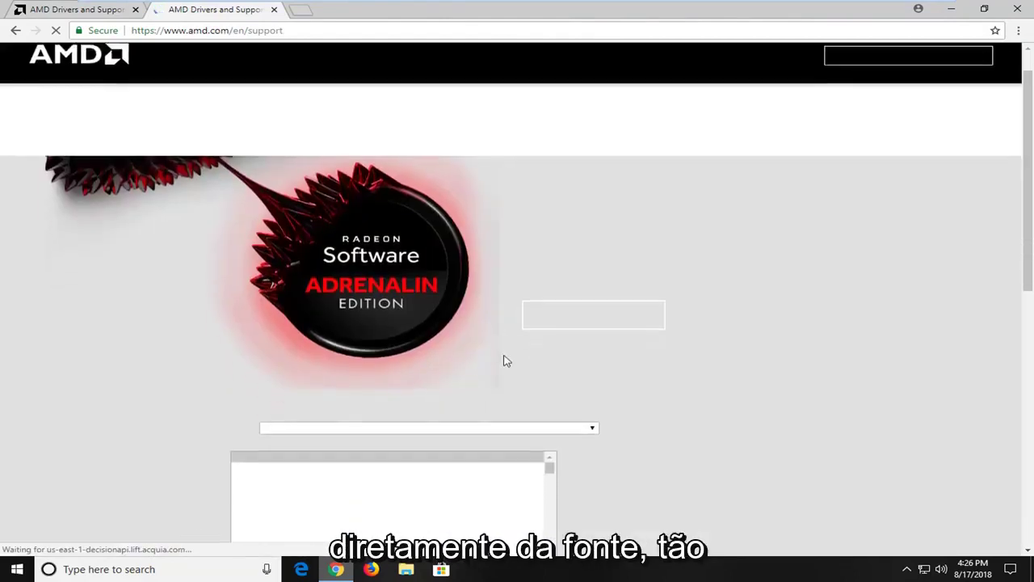
left_click(951, 9)
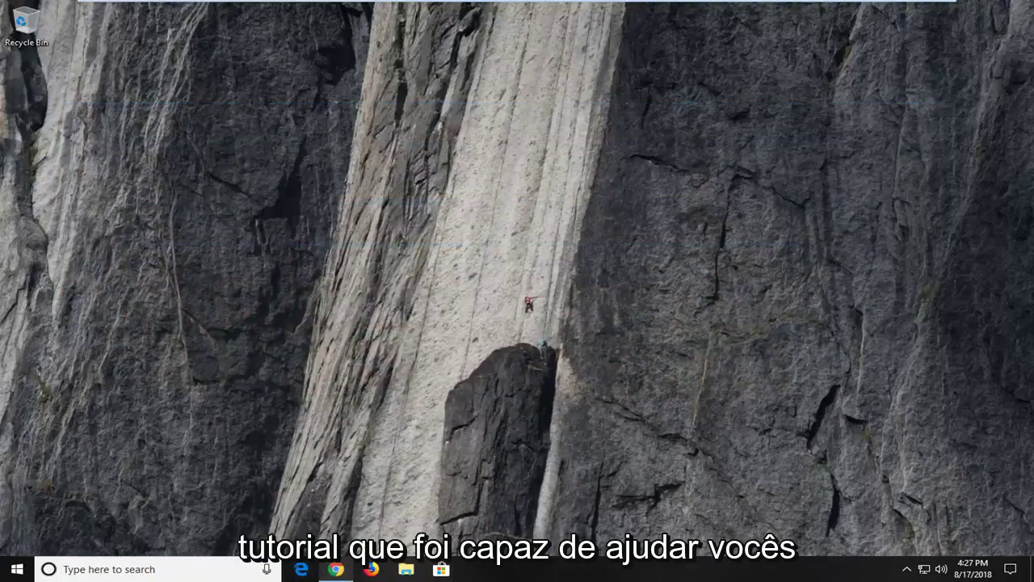